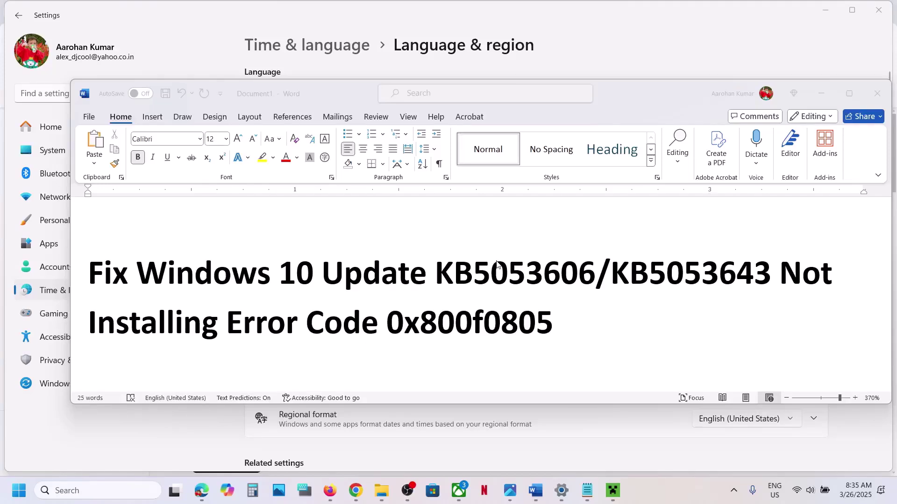
Highlight the update number and error code 0x800f0805 in the Word title page
{"action": "left_click", "coordinate": [461, 279]}
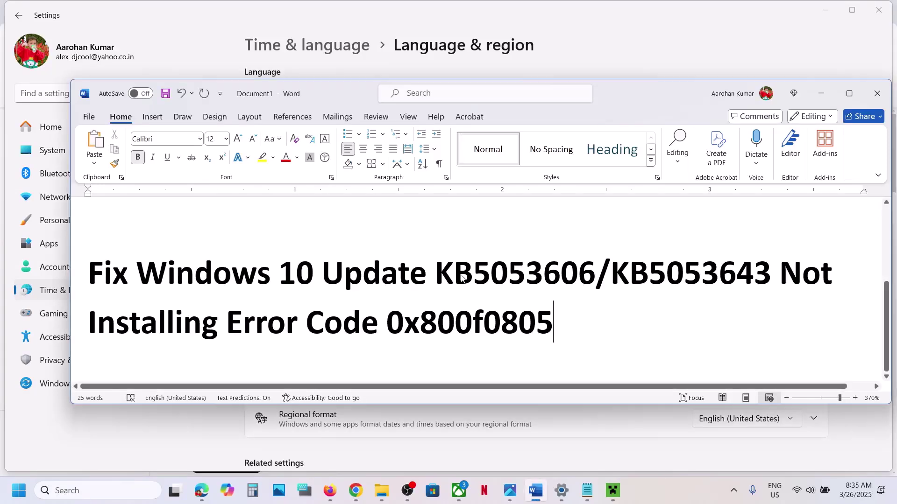
{"action": "left_click_drag", "start_coordinate": [437, 272], "coordinate": [737, 279]}
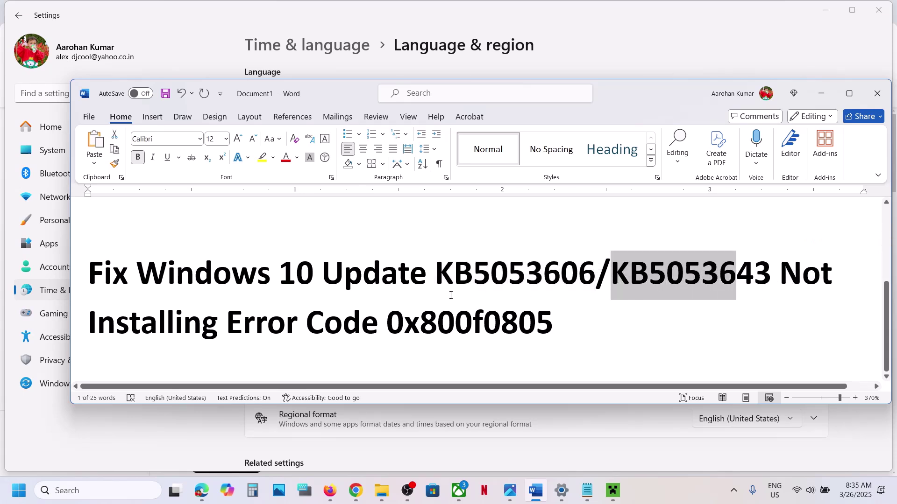
{"action": "left_click_drag", "start_coordinate": [389, 317], "coordinate": [555, 328]}
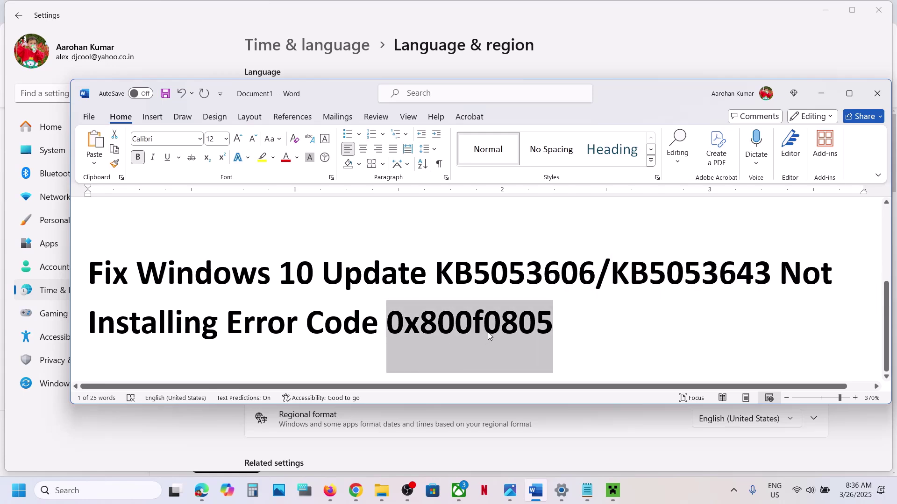
{"action": "left_click", "coordinate": [679, 499]}
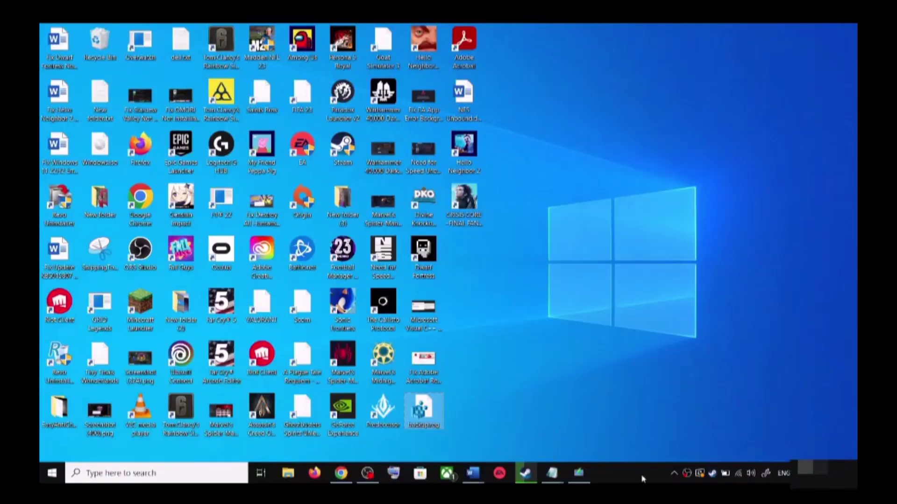
Run the Windows Update troubleshooter from Settings > Update & Security > Troubleshoot > Additional troubleshooters
{"action": "mouse_move", "coordinate": [473, 474]}
{"action": "left_click", "coordinate": [511, 449]}
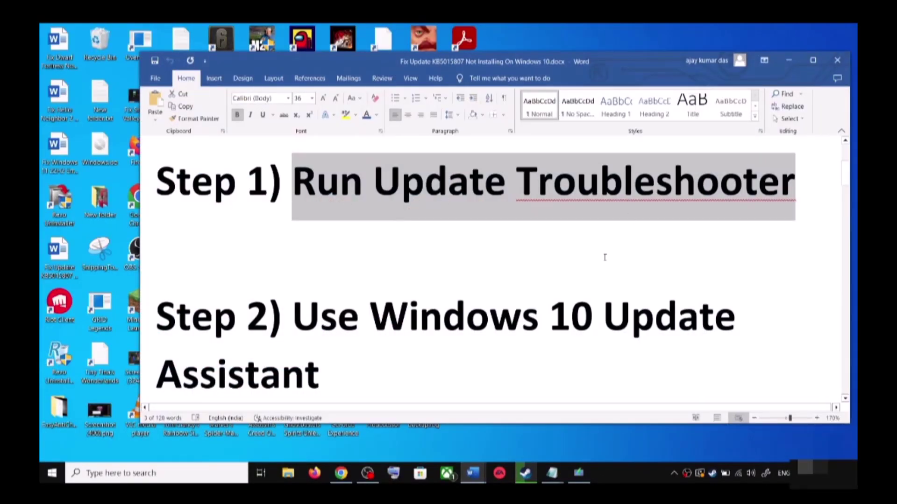
{"action": "key", "text": "super+i"}
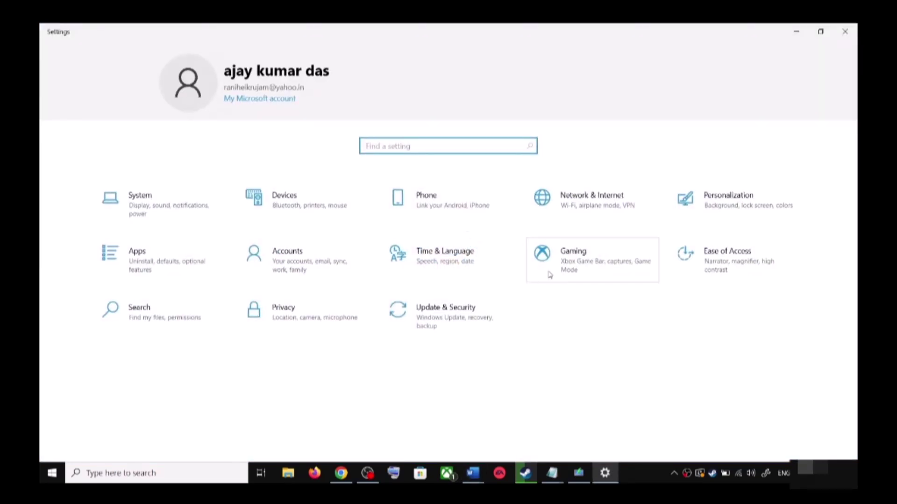
{"action": "left_click", "coordinate": [455, 321]}
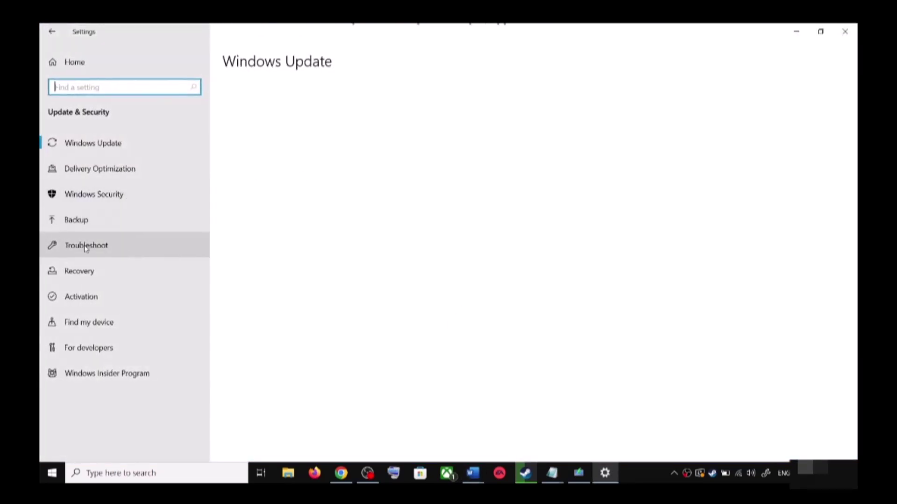
{"action": "left_click", "coordinate": [105, 249]}
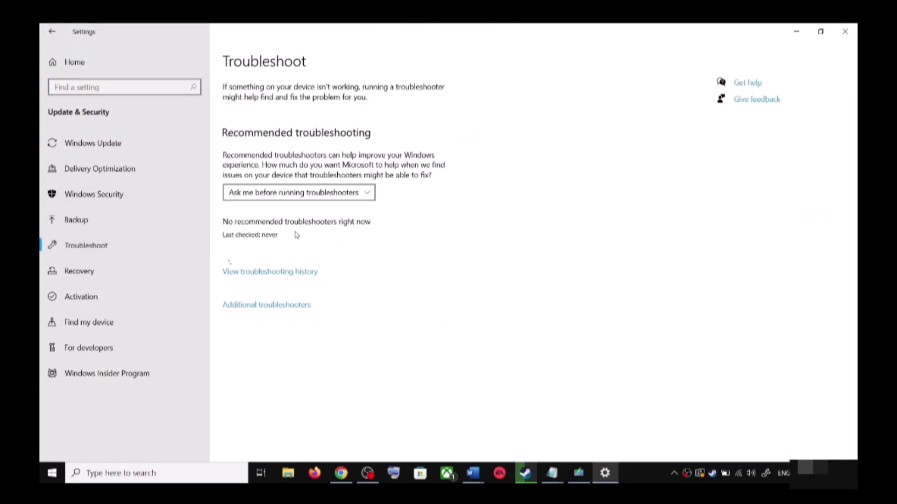
{"action": "left_click", "coordinate": [280, 307]}
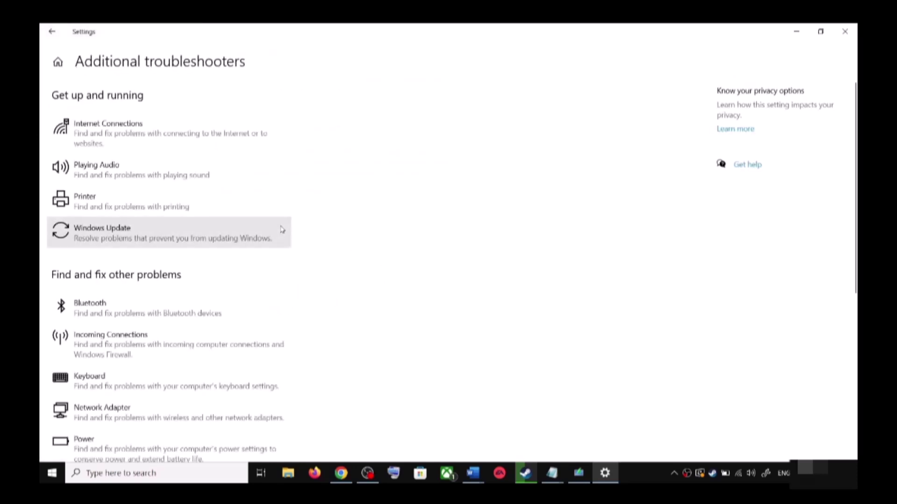
{"action": "left_click", "coordinate": [143, 239]}
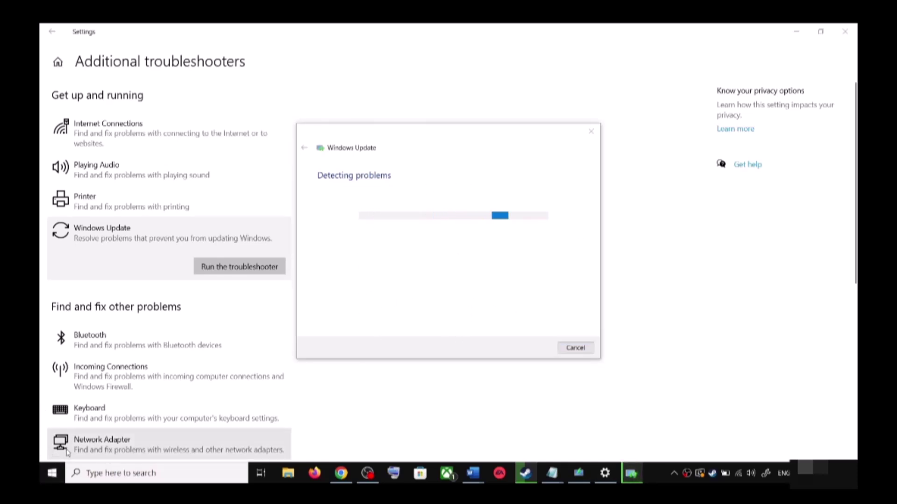
Look at the Start menu power options, then dismiss them and return to Settings
{"action": "left_click", "coordinate": [52, 473]}
{"action": "left_click", "coordinate": [52, 449]}
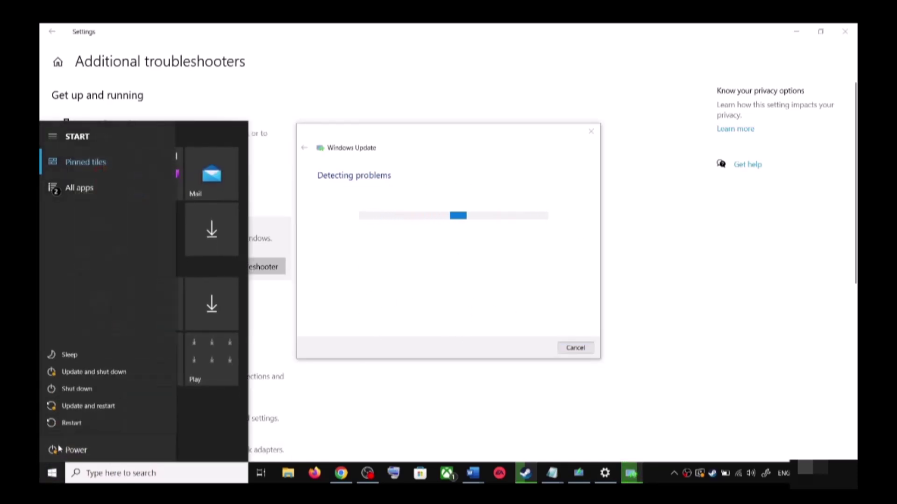
{"action": "left_click", "coordinate": [542, 188]}
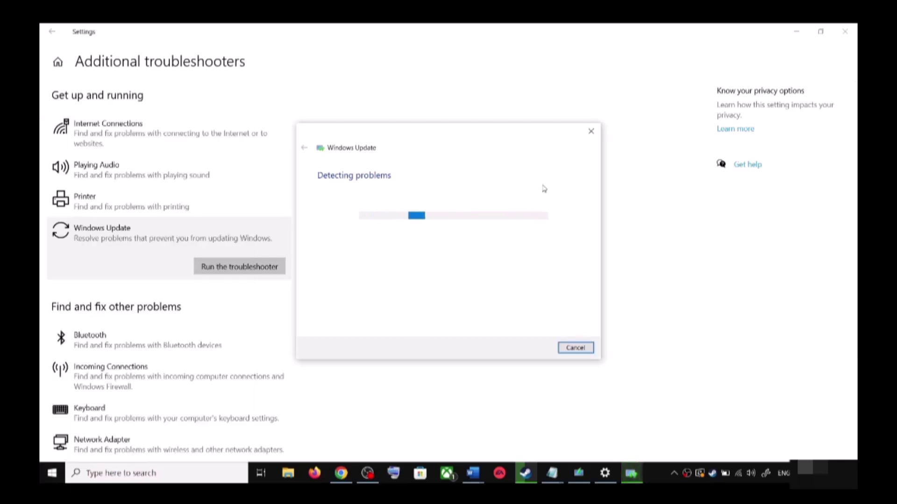
{"action": "left_click", "coordinate": [664, 204]}
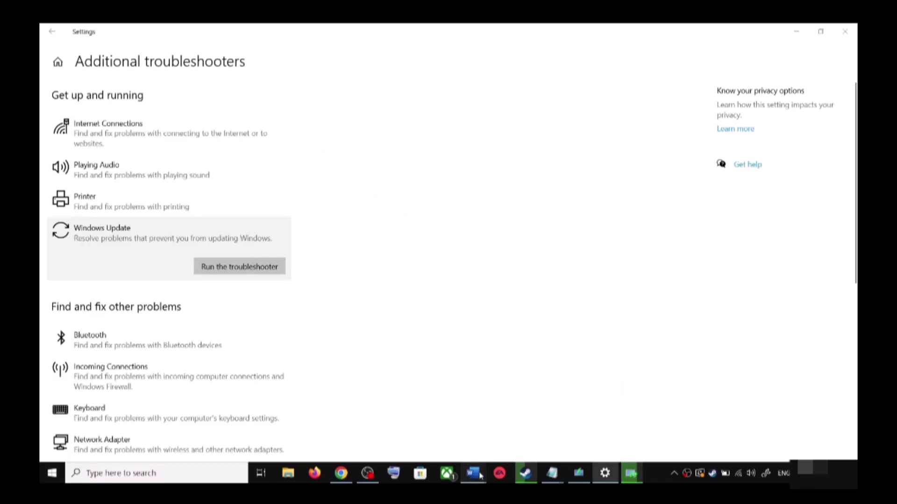
Scroll the Word guide to Step 2 and select the Update Assistant download link
{"action": "mouse_move", "coordinate": [484, 475]}
{"action": "left_click", "coordinate": [542, 435]}
{"action": "scroll", "coordinate": [315, 319], "scroll_direction": "down", "scroll_amount": 1}
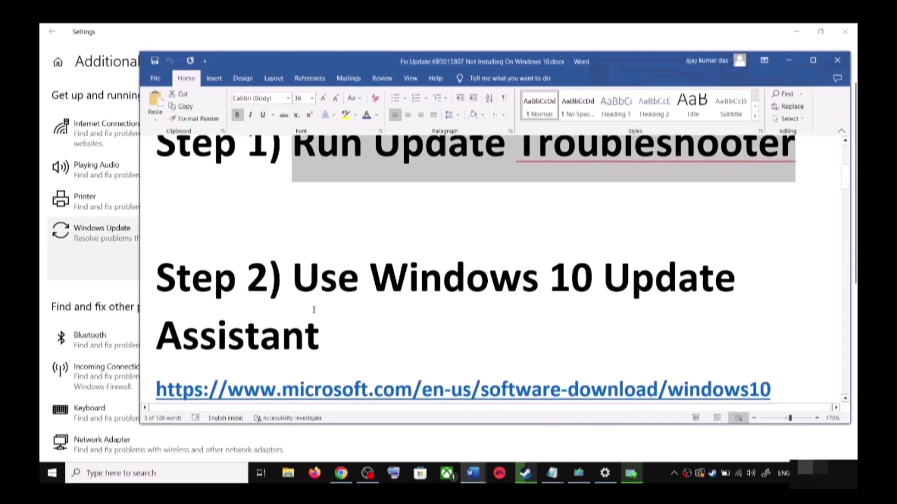
{"action": "left_click_drag", "start_coordinate": [293, 276], "coordinate": [336, 316]}
{"action": "scroll", "coordinate": [385, 354], "scroll_direction": "down", "scroll_amount": 1}
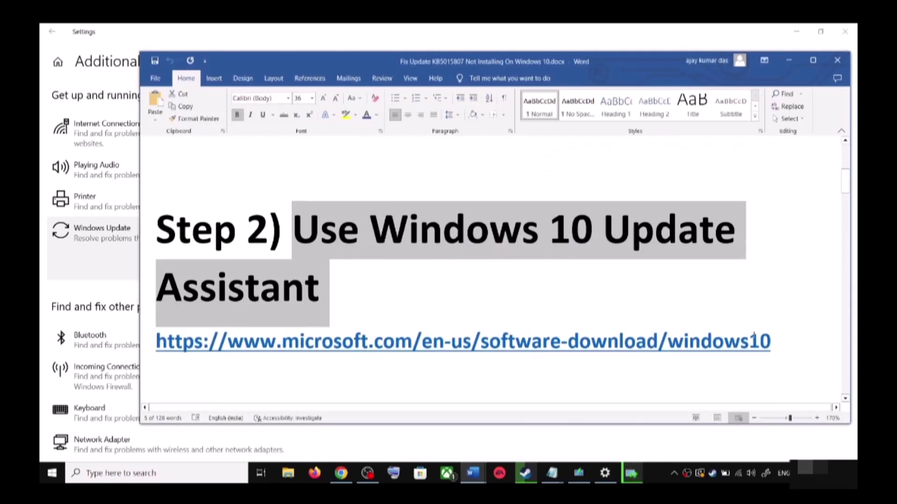
{"action": "triple_click", "coordinate": [233, 350]}
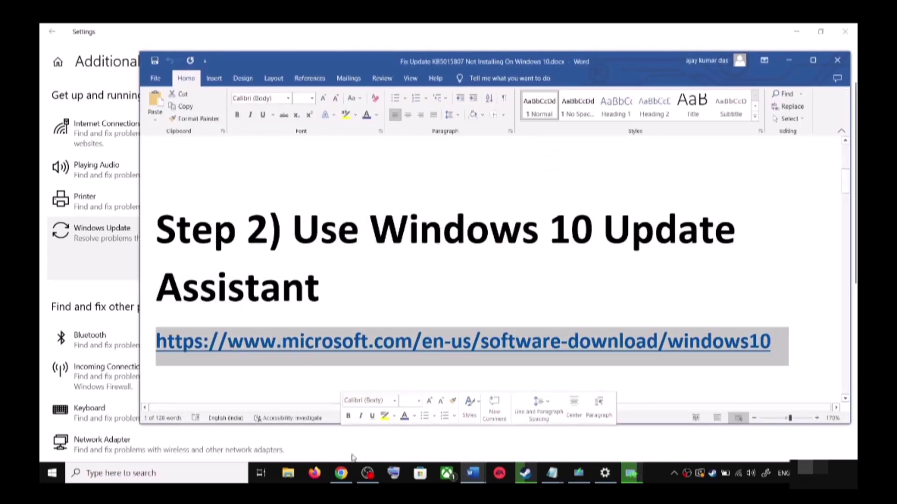
Download the Windows 10 Update Assistant with Update now, run it, and close it when finished
{"action": "left_click", "coordinate": [348, 477]}
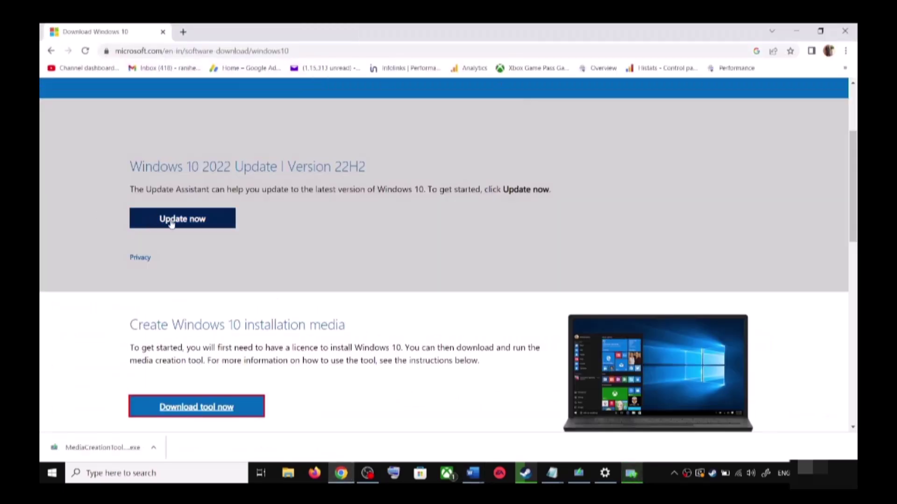
{"action": "scroll", "coordinate": [270, 170], "scroll_direction": "up", "scroll_amount": 3}
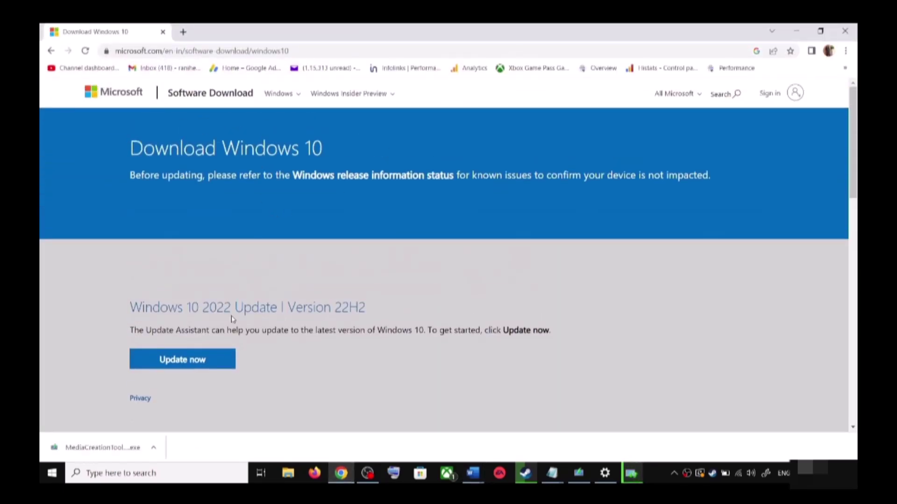
{"action": "left_click_drag", "start_coordinate": [145, 330], "coordinate": [208, 330]}
{"action": "left_click", "coordinate": [201, 362]}
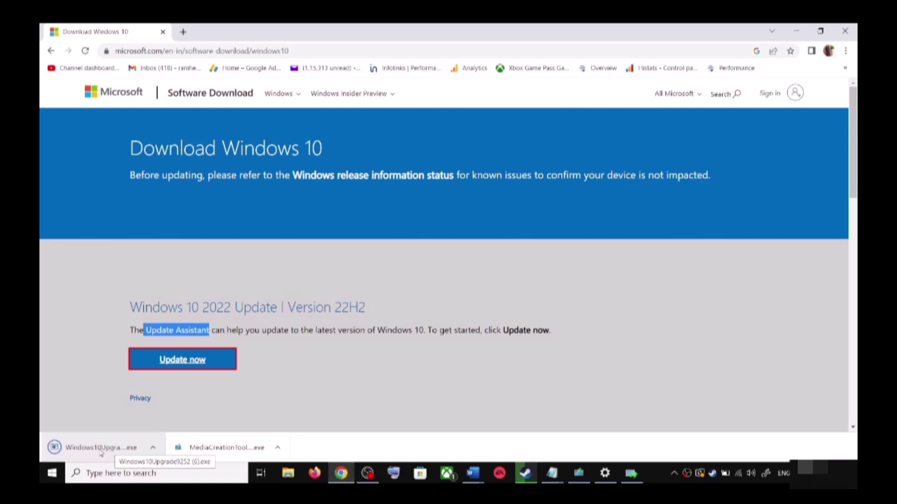
{"action": "left_click", "coordinate": [111, 451]}
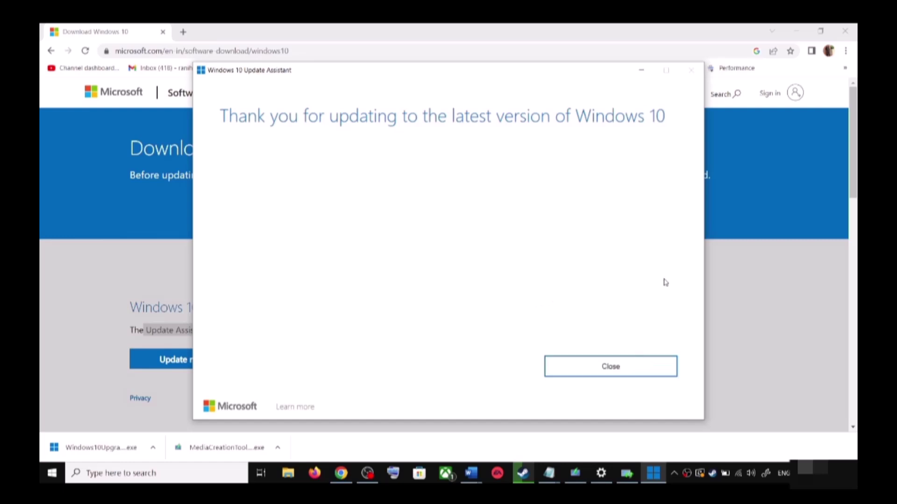
{"action": "left_click", "coordinate": [635, 369]}
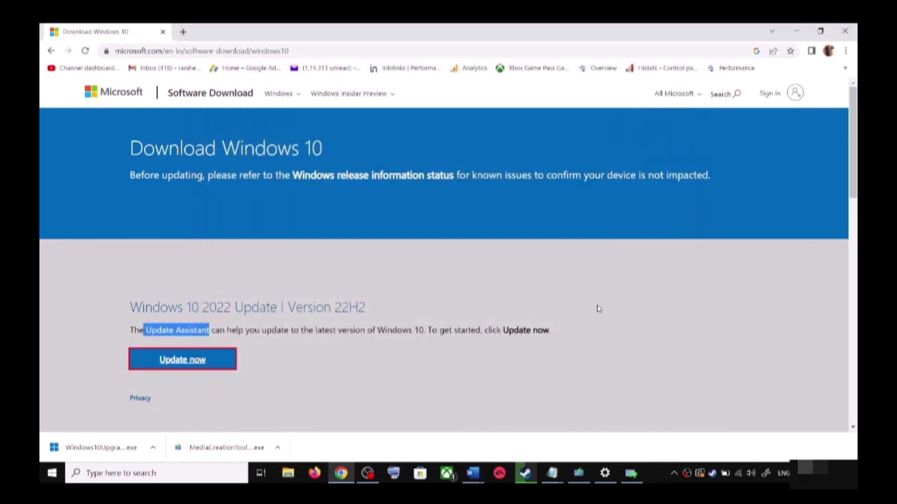
Copy the Step 3 reset commands, from SC config down to net start appidsvc
{"action": "left_click", "coordinate": [472, 473]}
{"action": "left_click", "coordinate": [549, 447]}
{"action": "scroll", "coordinate": [412, 282], "scroll_direction": "down", "scroll_amount": 4}
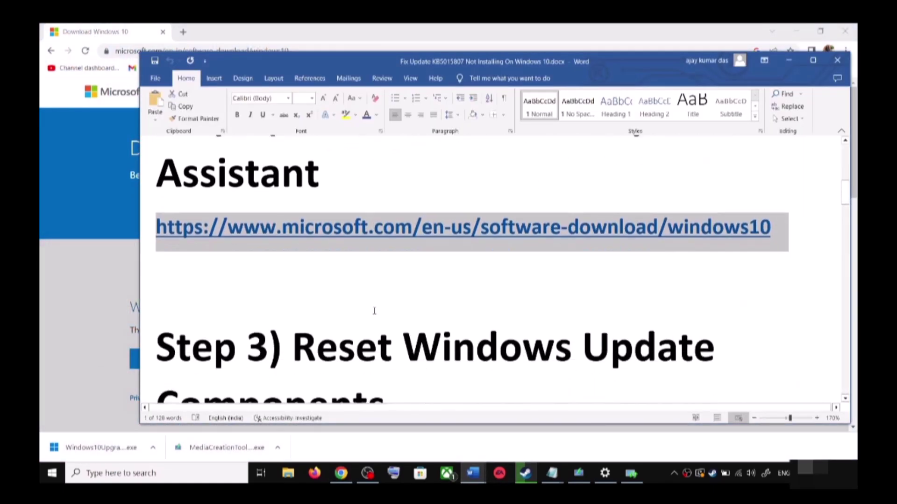
{"action": "left_click_drag", "start_coordinate": [298, 287], "coordinate": [384, 346]}
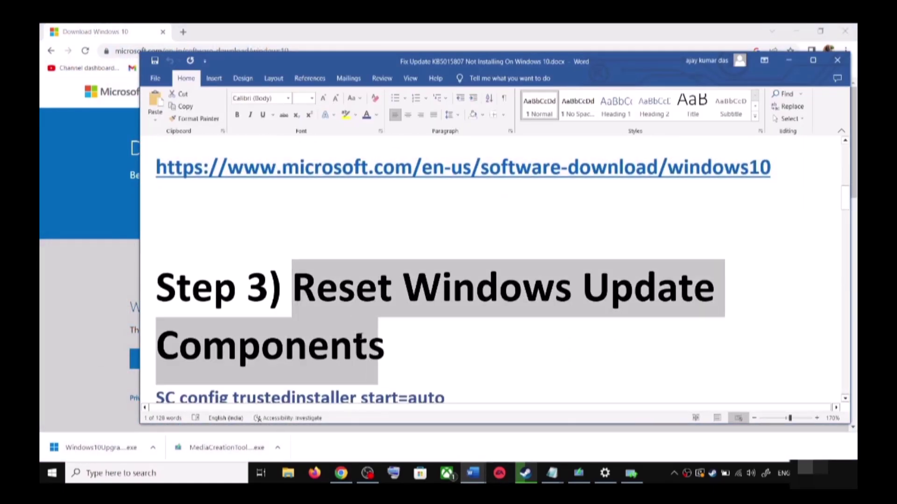
{"action": "scroll", "coordinate": [388, 344], "scroll_direction": "down", "scroll_amount": 3}
{"action": "left_click", "coordinate": [165, 310]}
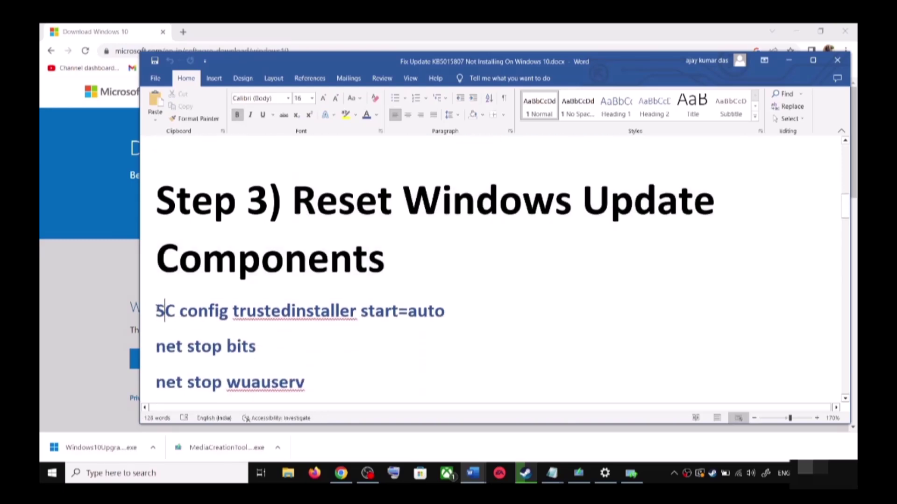
{"action": "left_click_drag", "start_coordinate": [164, 311], "coordinate": [311, 373]}
{"action": "scroll", "coordinate": [290, 327], "scroll_direction": "down", "scroll_amount": 1}
{"action": "right_click", "coordinate": [257, 262]}
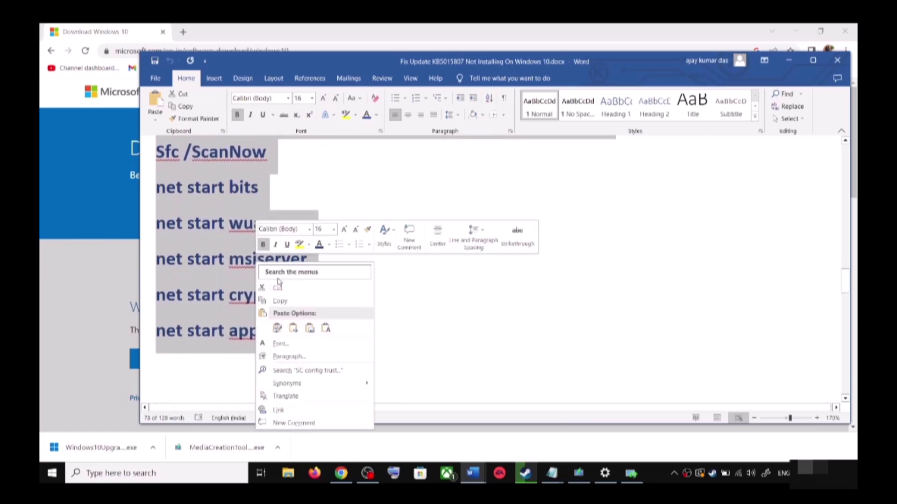
{"action": "left_click", "coordinate": [289, 302]}
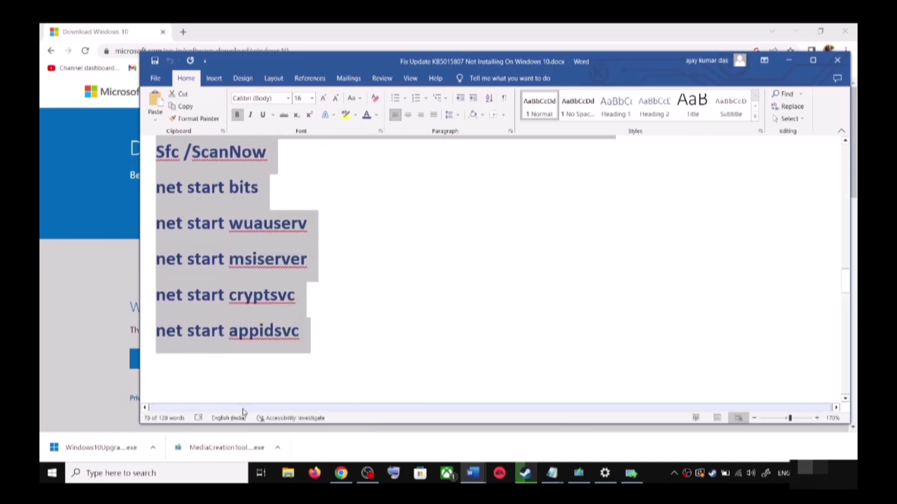
Paste the reset commands into a new Notepad file and start saving it
{"action": "left_click", "coordinate": [183, 480]}
{"action": "type", "text": "ote"}
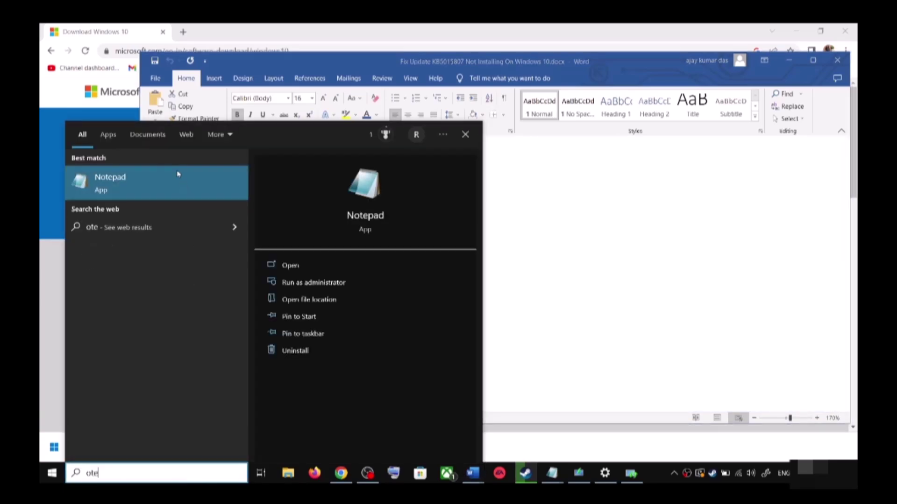
{"action": "left_click", "coordinate": [177, 177]}
{"action": "key", "text": "ctrl+v"}
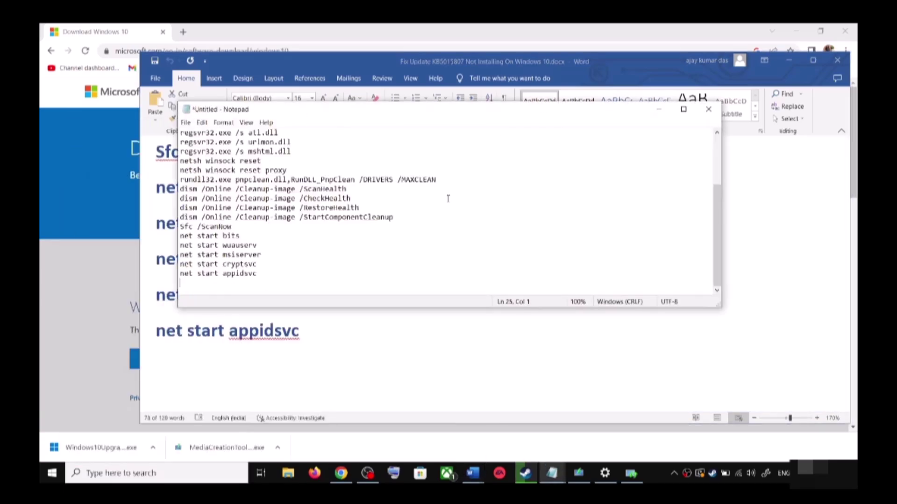
{"action": "scroll", "coordinate": [290, 222], "scroll_direction": "up", "scroll_amount": 3}
{"action": "left_click", "coordinate": [185, 122]}
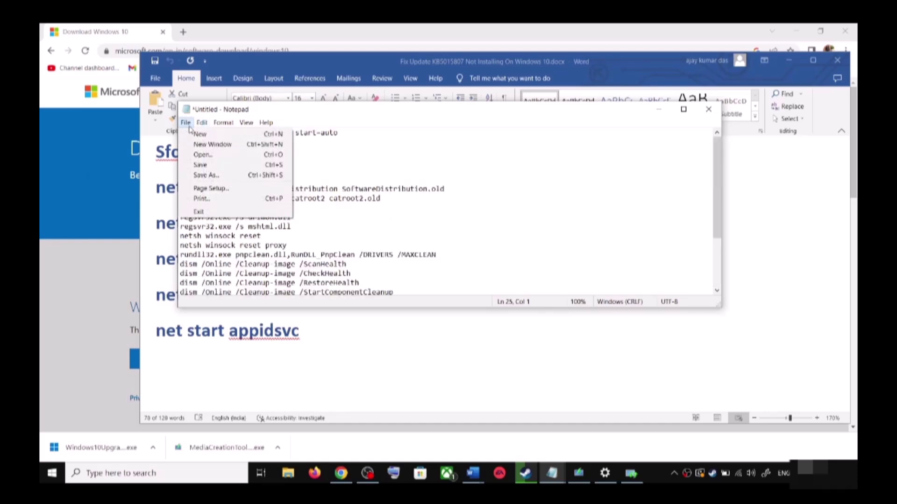
Save the script to the Desktop as Wufix.bat with type All Files, then show the desktop
{"action": "left_click", "coordinate": [207, 176]}
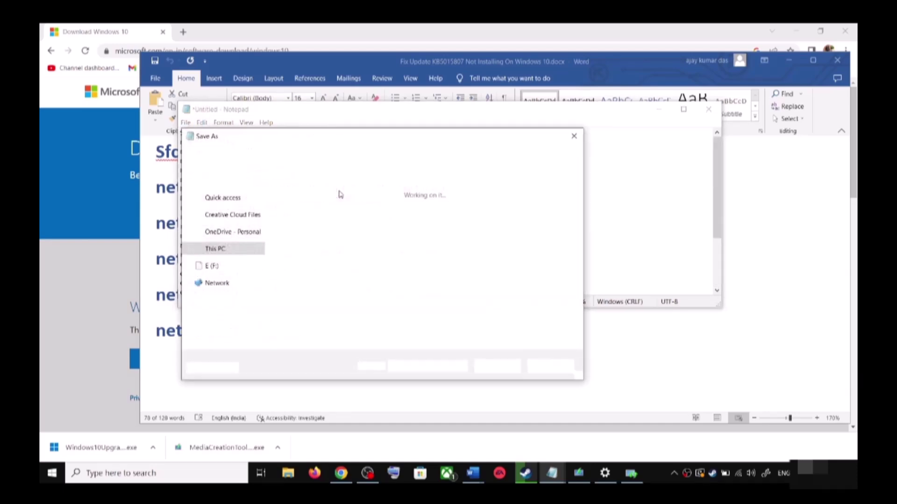
{"action": "left_click", "coordinate": [228, 223]}
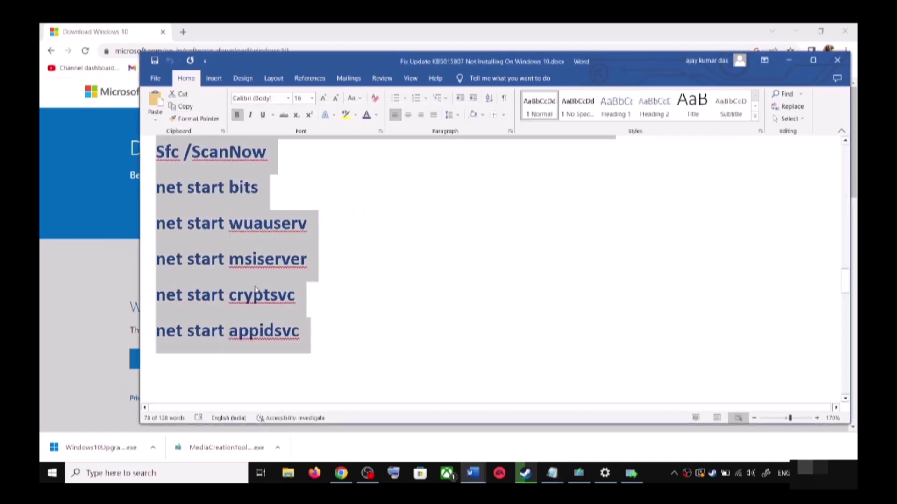
{"action": "scroll", "coordinate": [493, 331], "scroll_direction": "down", "scroll_amount": 6}
{"action": "left_click_drag", "start_coordinate": [493, 331], "coordinate": [352, 320]}
{"action": "key", "text": "ctrl+c"}
{"action": "key", "text": "alt+Tab"}
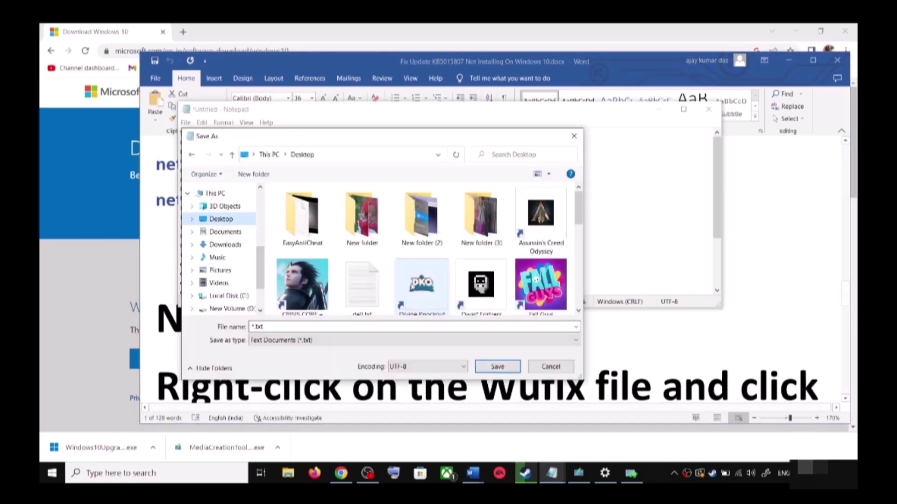
{"action": "left_click", "coordinate": [336, 324]}
{"action": "key", "text": "ctrl+a"}
{"action": "key", "text": "ctrl+v"}
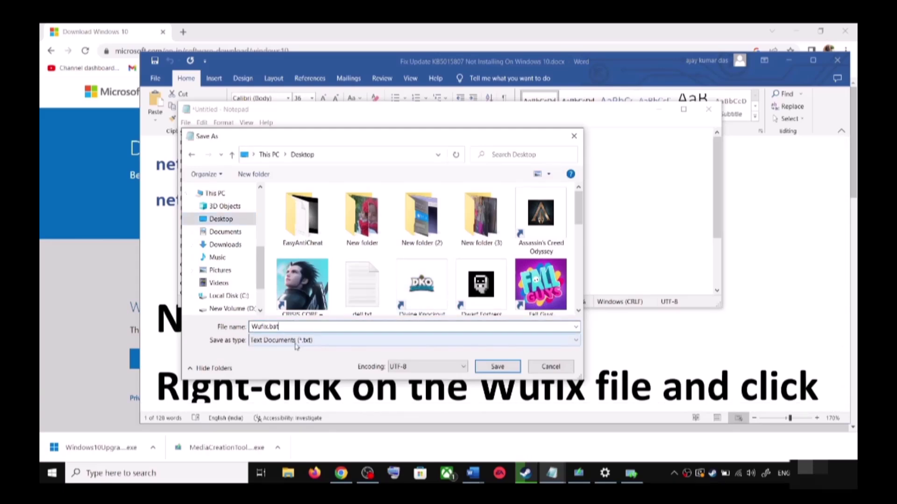
{"action": "left_click", "coordinate": [289, 341]}
{"action": "left_click", "coordinate": [273, 356]}
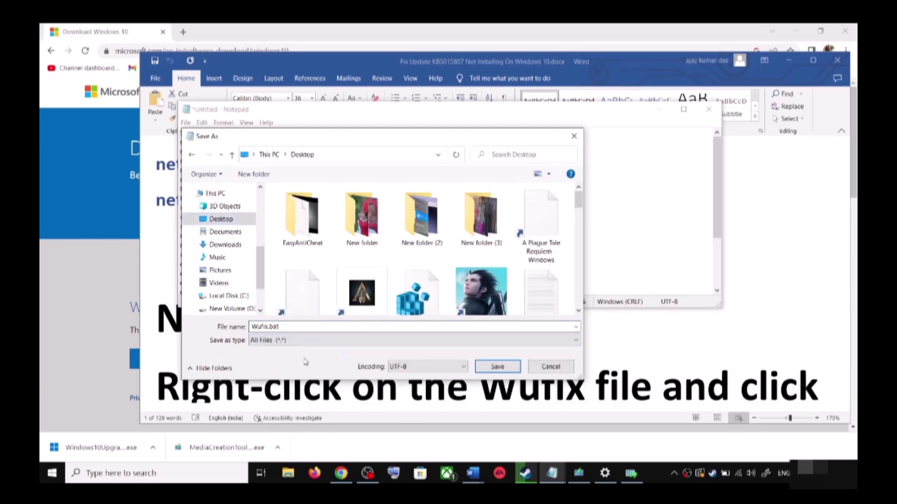
{"action": "left_click", "coordinate": [503, 367]}
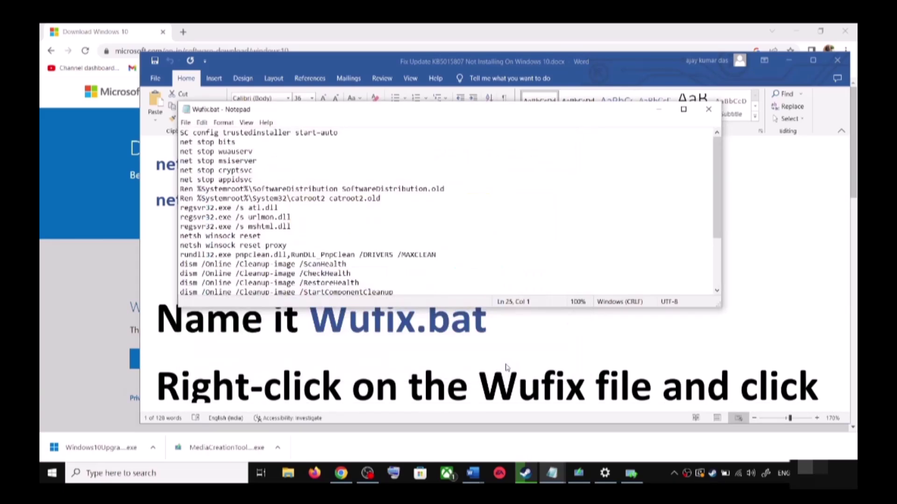
{"action": "key", "text": "super+d"}
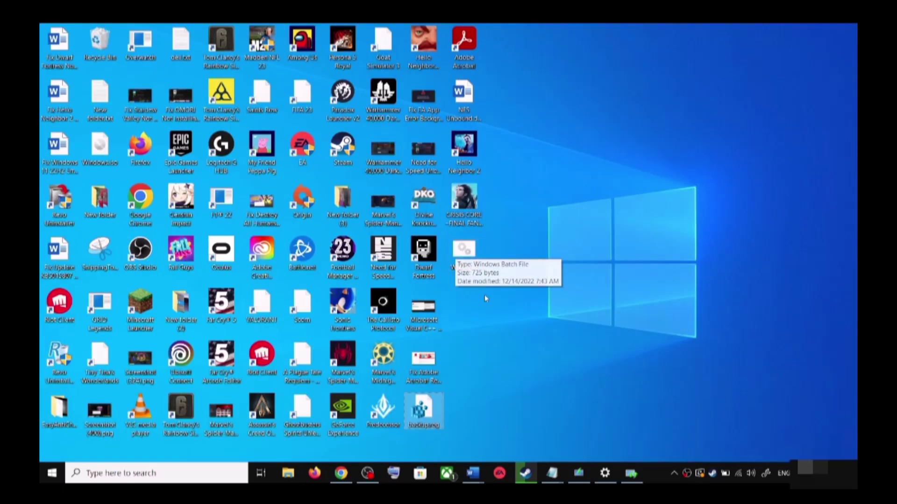
Run Wufix.bat as administrator and move the Command Prompt window aside
{"action": "left_click", "coordinate": [469, 256]}
{"action": "right_click", "coordinate": [470, 255]}
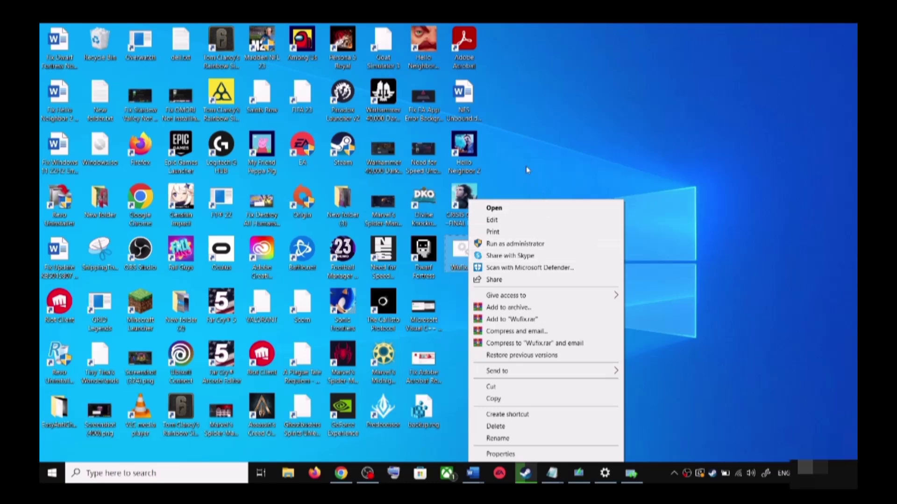
{"action": "left_click", "coordinate": [452, 264]}
{"action": "right_click", "coordinate": [463, 260]}
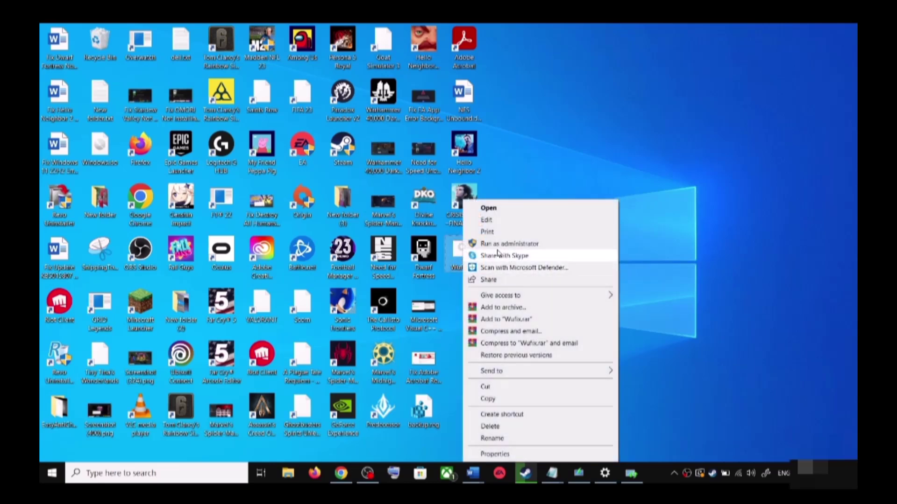
{"action": "left_click", "coordinate": [518, 245]}
{"action": "left_click", "coordinate": [477, 324]}
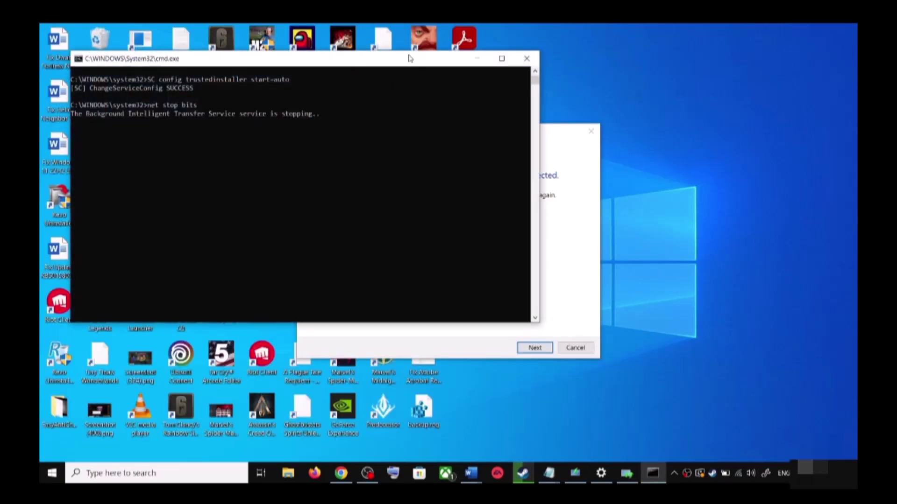
{"action": "left_click_drag", "start_coordinate": [409, 57], "coordinate": [503, 138]}
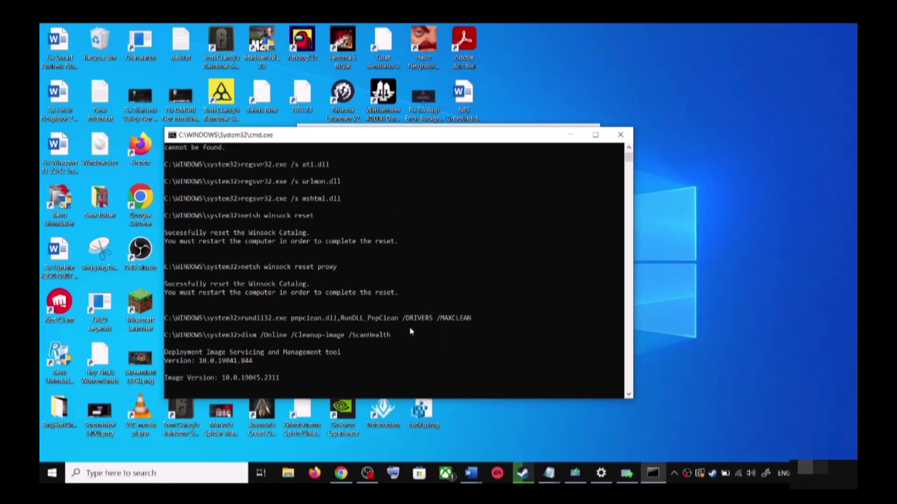
Close the Settings window without restarting, returning to the Fix Update guide in Word
{"action": "left_click", "coordinate": [57, 453]}
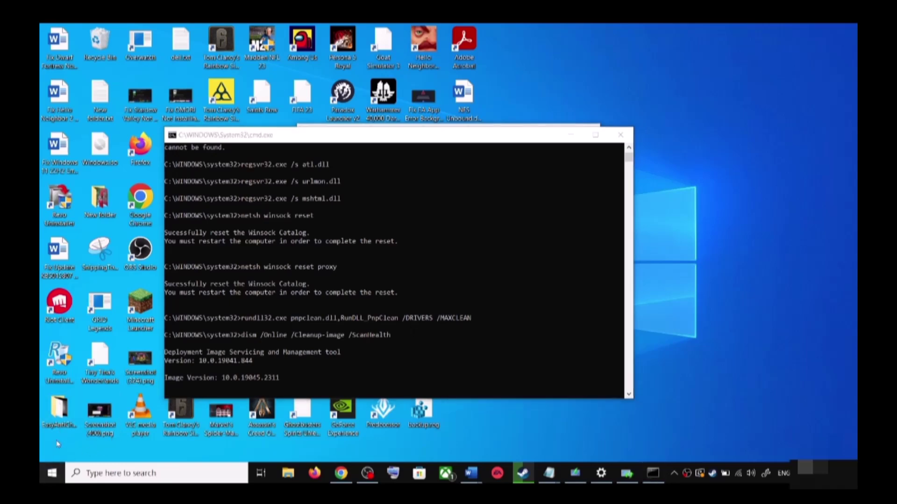
{"action": "left_click", "coordinate": [52, 473]}
{"action": "left_click", "coordinate": [66, 450]}
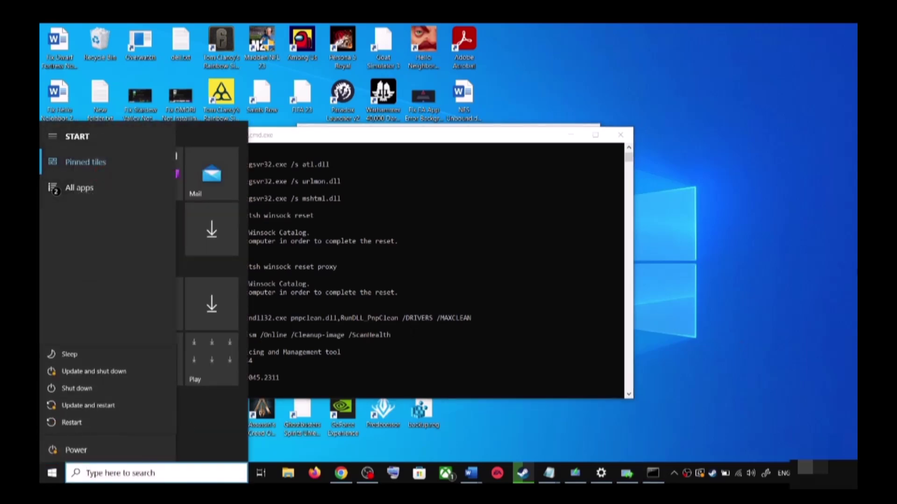
{"action": "left_click", "coordinate": [717, 314]}
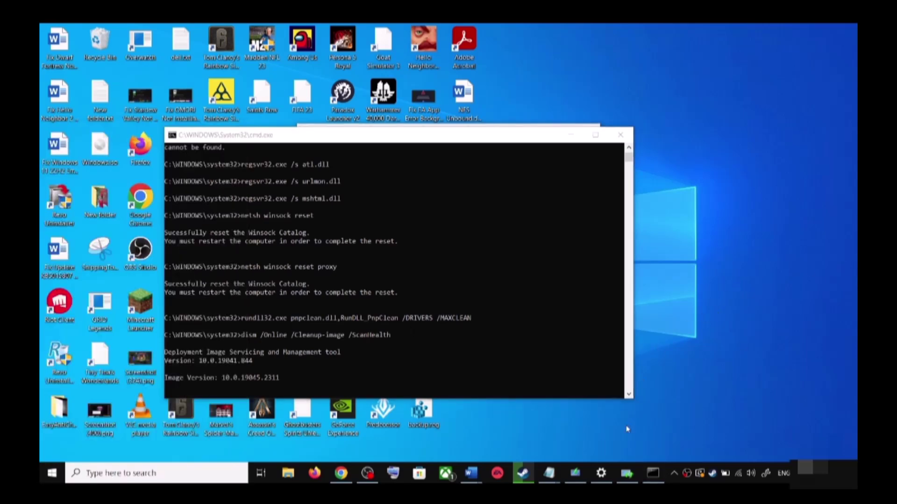
{"action": "right_click", "coordinate": [601, 474]}
{"action": "left_click", "coordinate": [580, 451]}
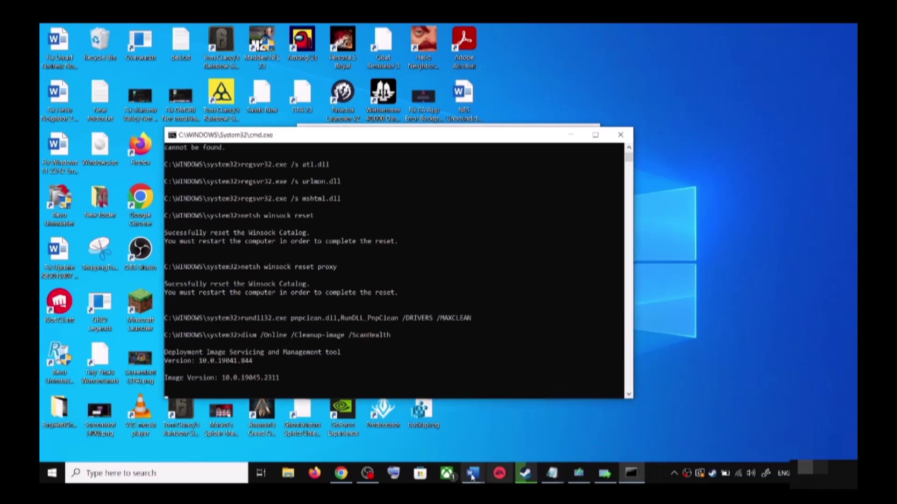
{"action": "mouse_move", "coordinate": [470, 477]}
{"action": "left_click", "coordinate": [528, 421]}
Scroll the Word guide to Step 4) Use Media Creation Tool and its software-download/windows10 link
{"action": "scroll", "coordinate": [451, 305], "scroll_direction": "down", "scroll_amount": 1}
{"action": "scroll", "coordinate": [450, 305], "scroll_direction": "down", "scroll_amount": 6}
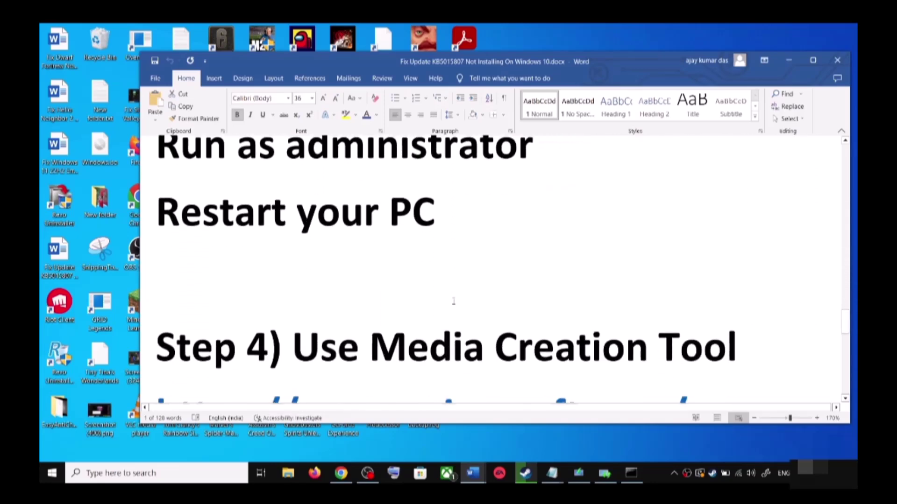
{"action": "scroll", "coordinate": [453, 301], "scroll_direction": "down", "scroll_amount": 1}
{"action": "left_click_drag", "start_coordinate": [293, 304], "coordinate": [743, 308]}
{"action": "scroll", "coordinate": [446, 321], "scroll_direction": "down", "scroll_amount": 3}
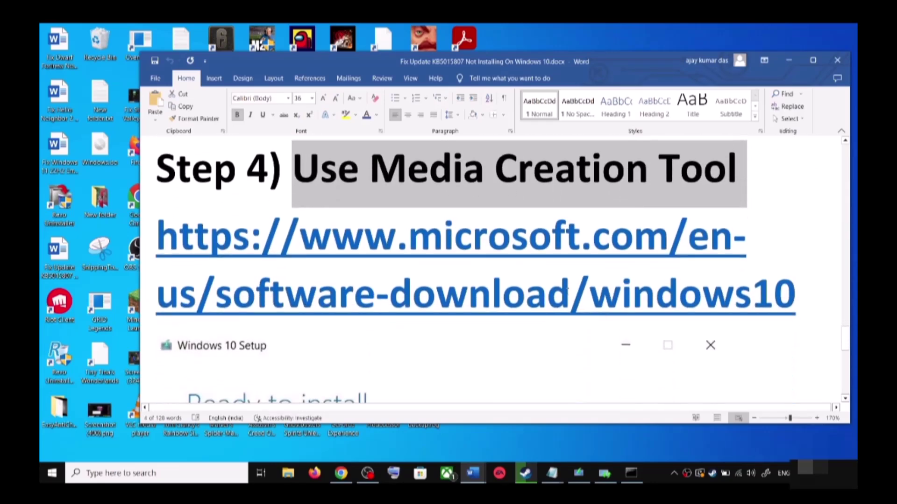
Scroll Chrome's Download Windows 10 page to Create Windows 10 installation media and highlight the tool mention
{"action": "left_click", "coordinate": [341, 474]}
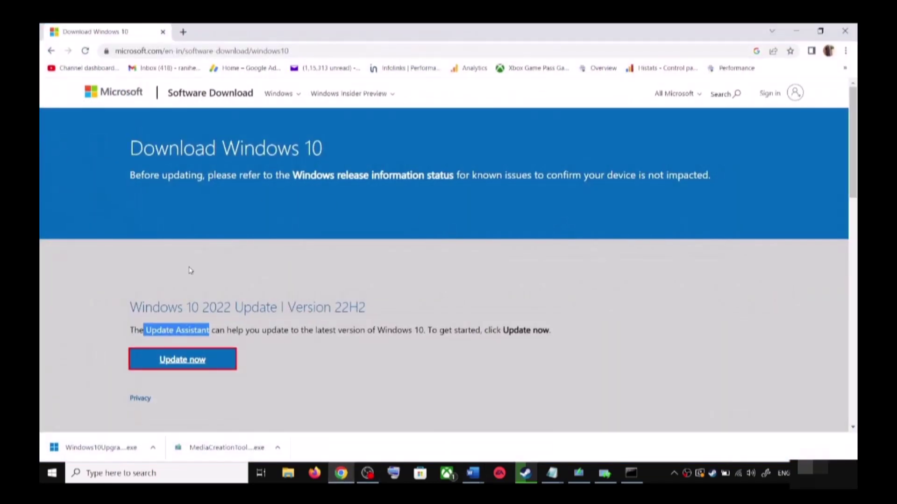
{"action": "scroll", "coordinate": [194, 275], "scroll_direction": "down", "scroll_amount": 4}
{"action": "left_click_drag", "start_coordinate": [136, 289], "coordinate": [207, 289]}
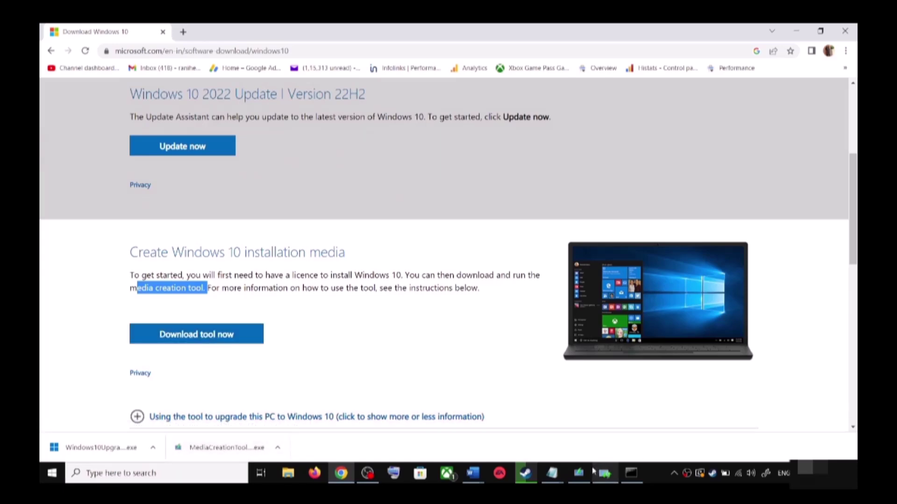
In Windows 10 Setup, accept the licence and upgrade this PC now, then return to Word
{"action": "left_click", "coordinate": [589, 474]}
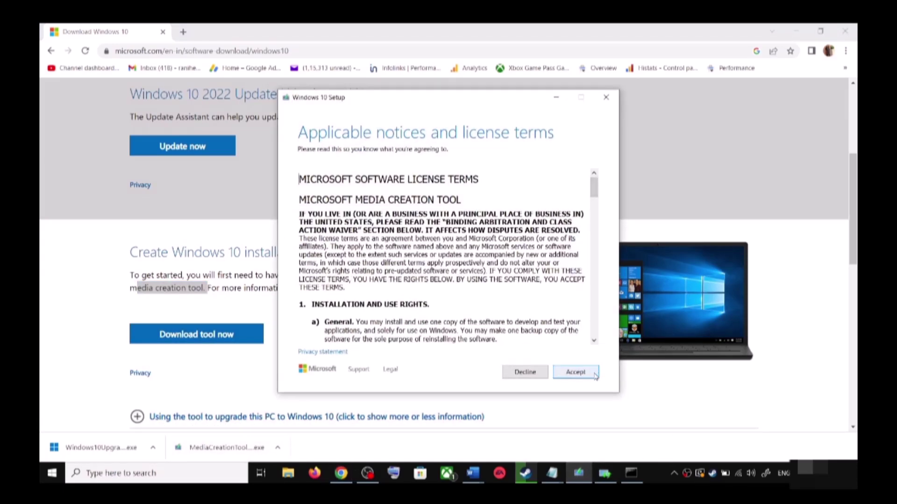
{"action": "left_click", "coordinate": [595, 376]}
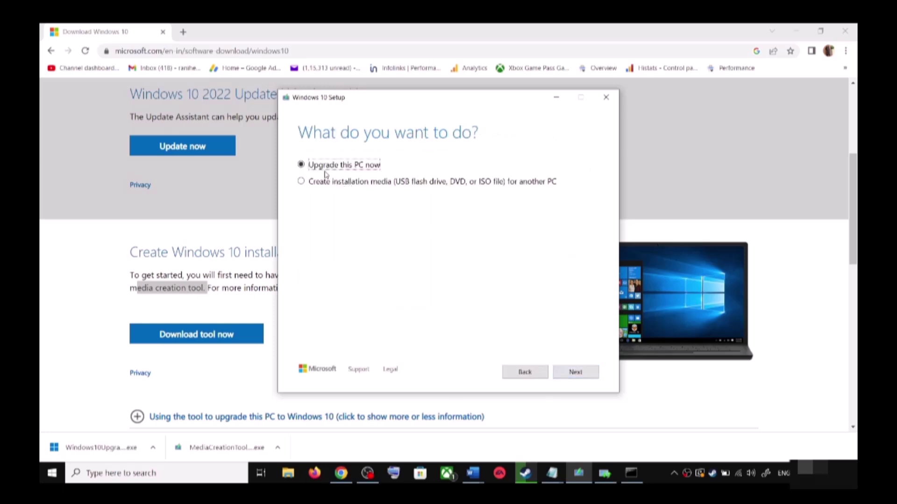
{"action": "left_click", "coordinate": [584, 373]}
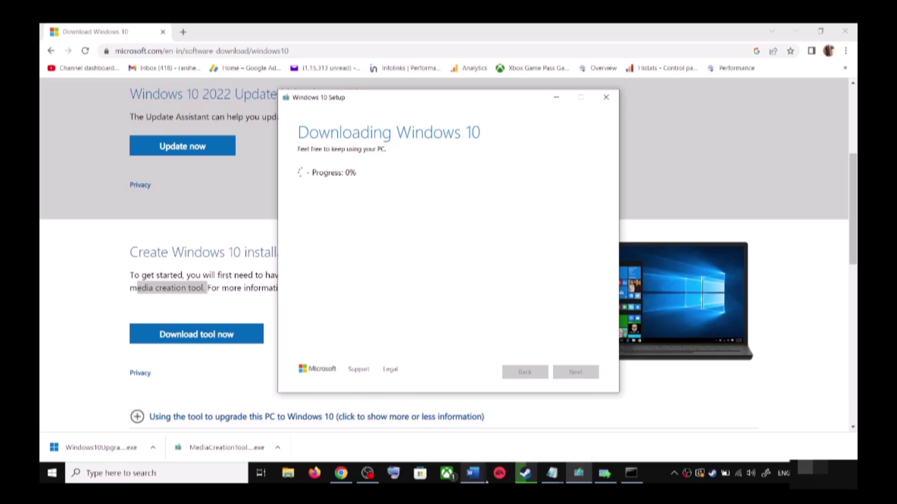
{"action": "left_click", "coordinate": [473, 473]}
{"action": "left_click", "coordinate": [538, 424]}
{"action": "scroll", "coordinate": [605, 294], "scroll_direction": "down", "scroll_amount": 3}
Maximize Word and scroll through the Ready to install screenshot showing Keep personal files and apps
{"action": "left_click", "coordinate": [813, 59]}
{"action": "scroll", "coordinate": [219, 261], "scroll_direction": "down", "scroll_amount": 2}
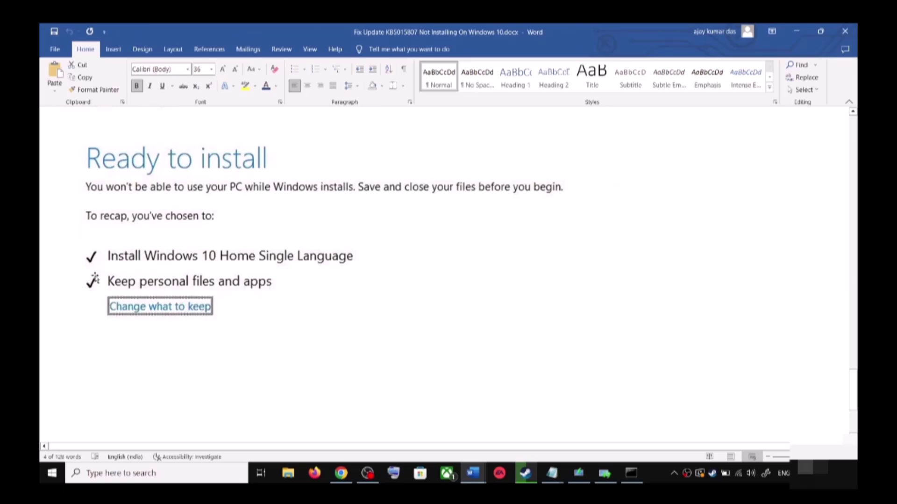
{"action": "scroll", "coordinate": [324, 279], "scroll_direction": "down", "scroll_amount": 4}
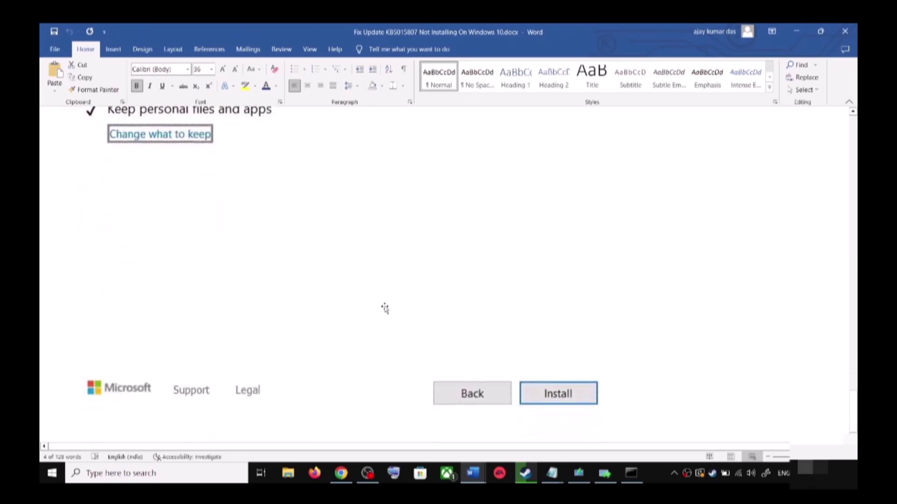
{"action": "scroll", "coordinate": [455, 319], "scroll_direction": "up", "scroll_amount": 5}
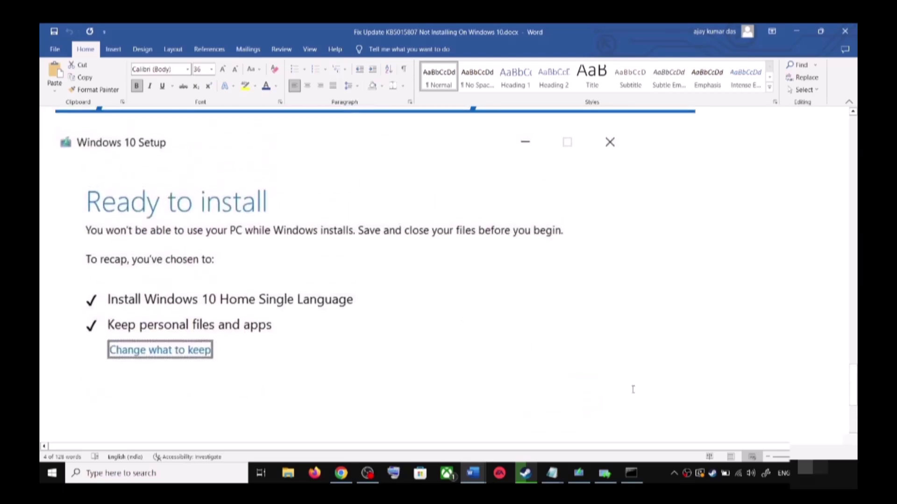
Switch to the Word document and highlight the update numbers KB5053606/KB5053643 in its title
{"action": "left_click", "coordinate": [663, 475]}
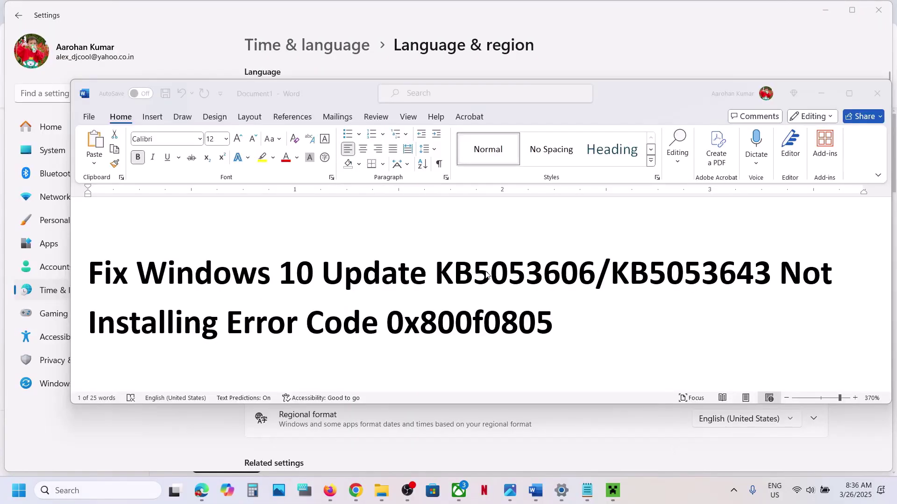
{"action": "key", "text": "alt+Tab"}
{"action": "left_click_drag", "start_coordinate": [457, 274], "coordinate": [678, 276]}
Select the error code 0x800f0805 and move the Word window up and left
{"action": "left_click", "coordinate": [517, 315]}
{"action": "double_click", "coordinate": [517, 315]}
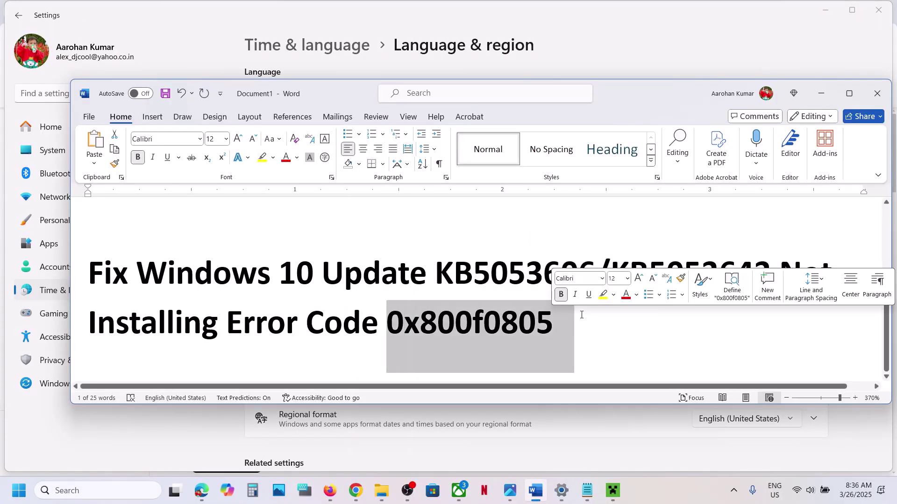
{"action": "left_click", "coordinate": [683, 500]}
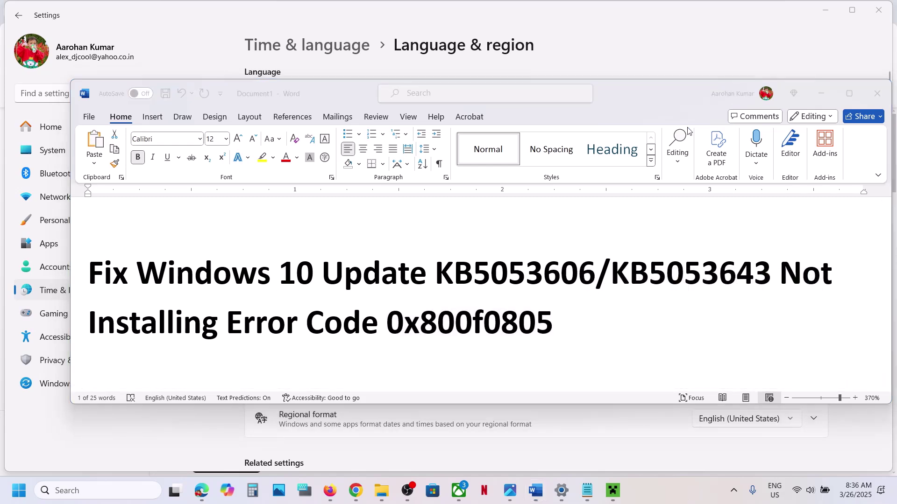
{"action": "left_click_drag", "start_coordinate": [677, 108], "coordinate": [659, 61]}
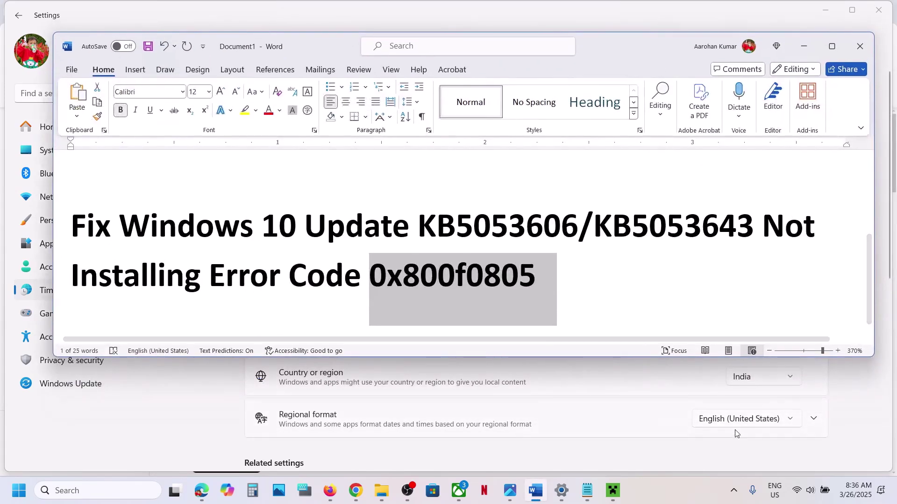